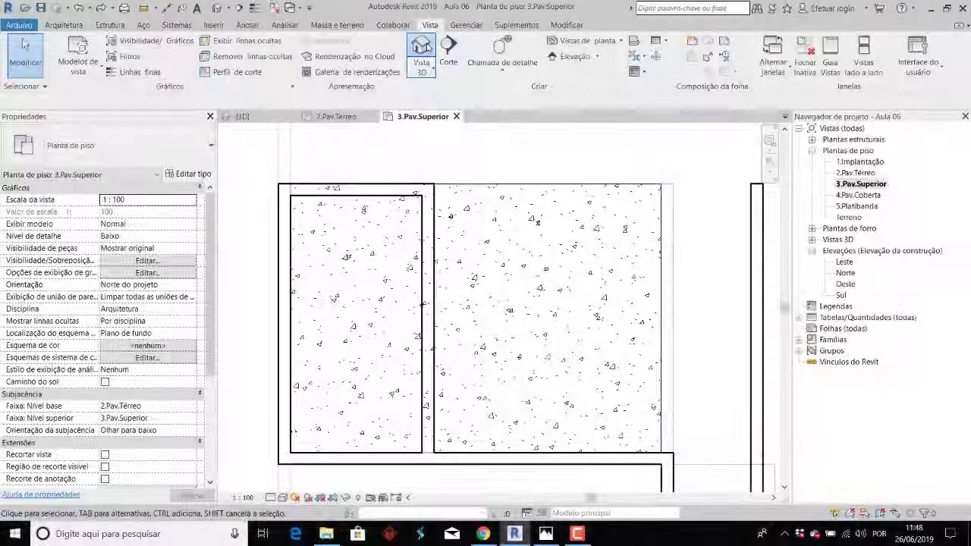
# Orbit the 3D view, then open 3.Pav.Superior and the Arquitetura Guarda-corpo railing options
pyautogui.click(427, 47)
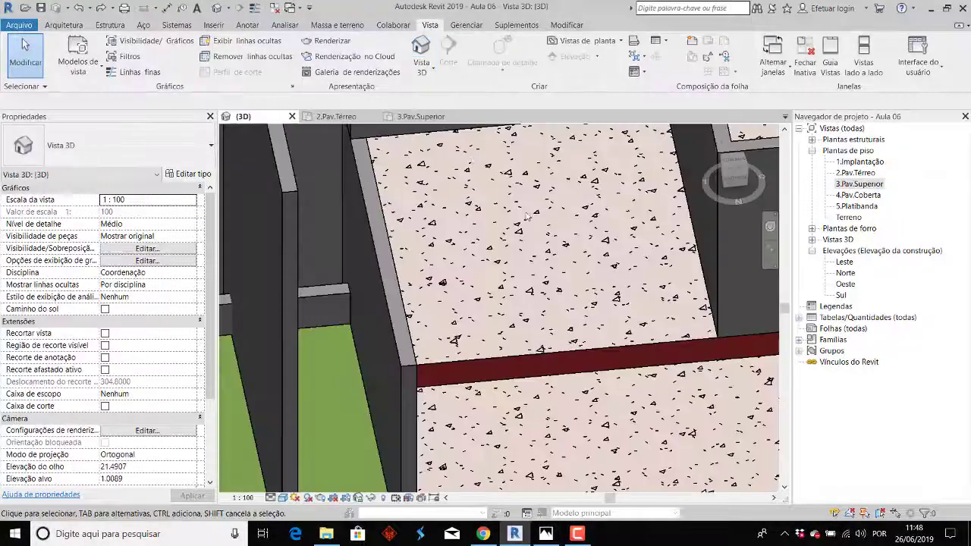
pyautogui.moveTo(531, 304)
pyautogui.keyDown('shift'); pyautogui.mouseDown(button='middle')
pyautogui.moveTo(660, 238)
pyautogui.moveTo(557, 286)
pyautogui.moveTo(644, 250)
pyautogui.mouseUp(button='middle'); pyautogui.keyUp('shift')
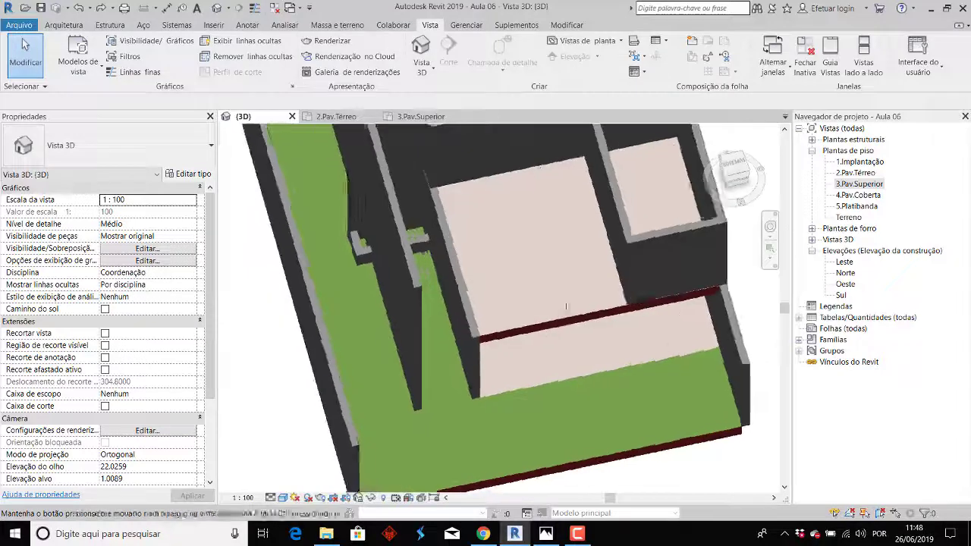
pyautogui.doubleClick(861, 185)
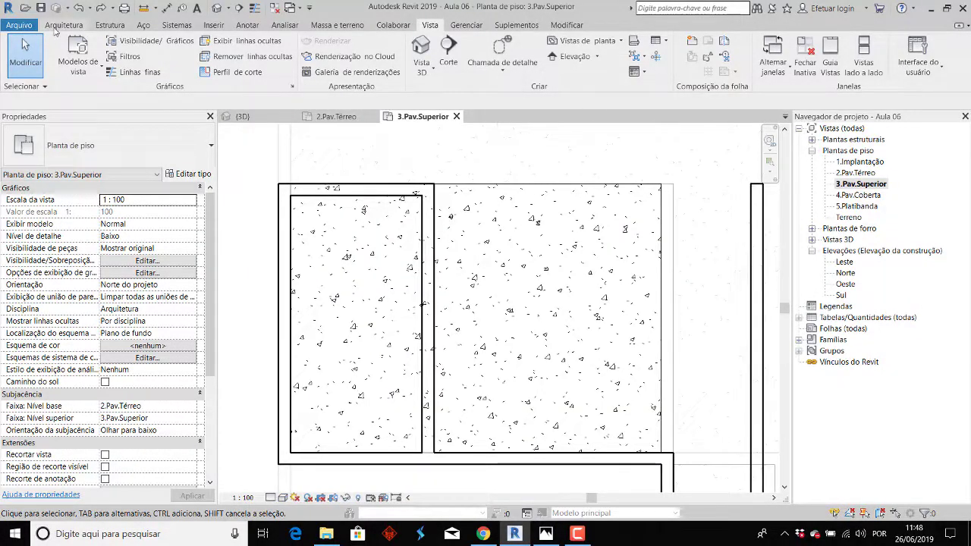
pyautogui.click(55, 29)
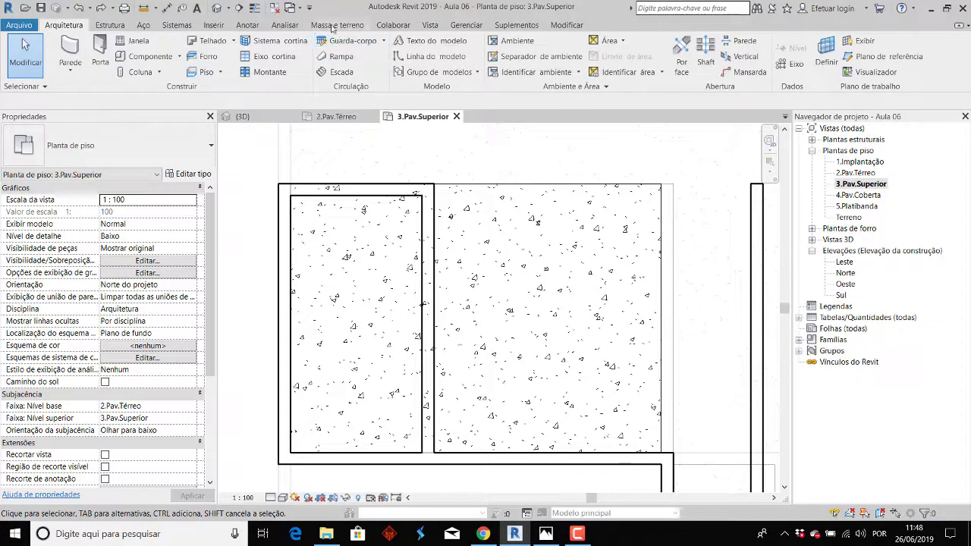
pyautogui.click(384, 42)
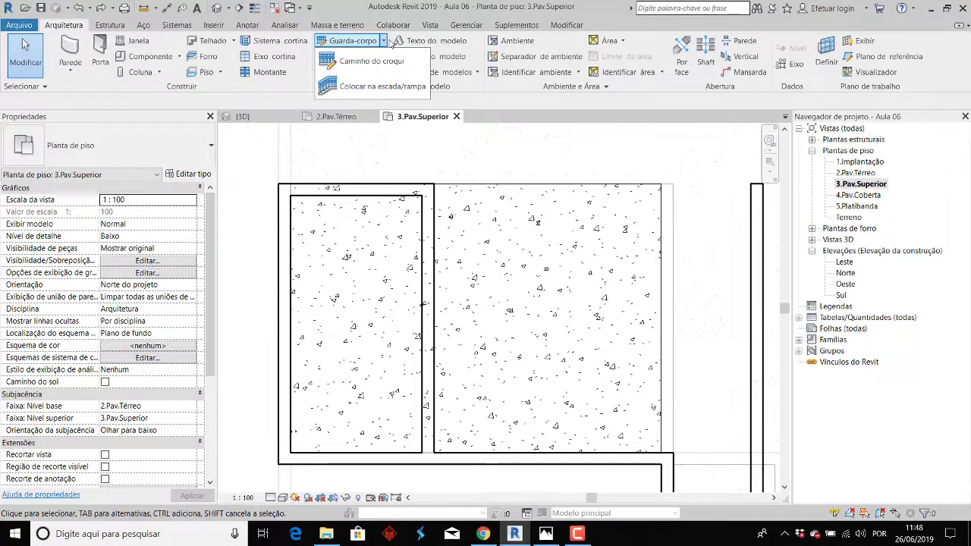
pyautogui.hotkey('alt', 'Tab')
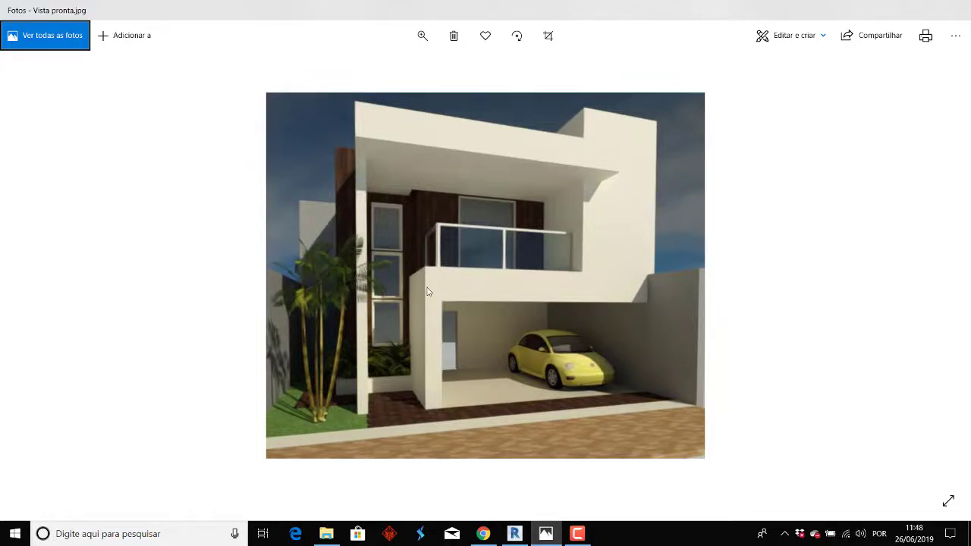
pyautogui.hotkey('alt', 'Tab')
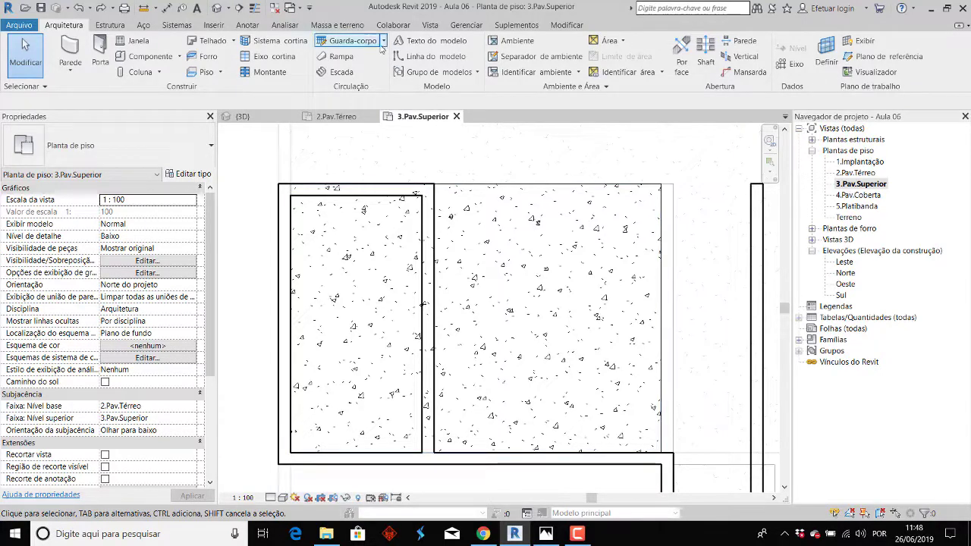
pyautogui.click(383, 42)
# Start a railing path sketch, draw a trial line across the balcony, then delete it
pyautogui.click(382, 63)
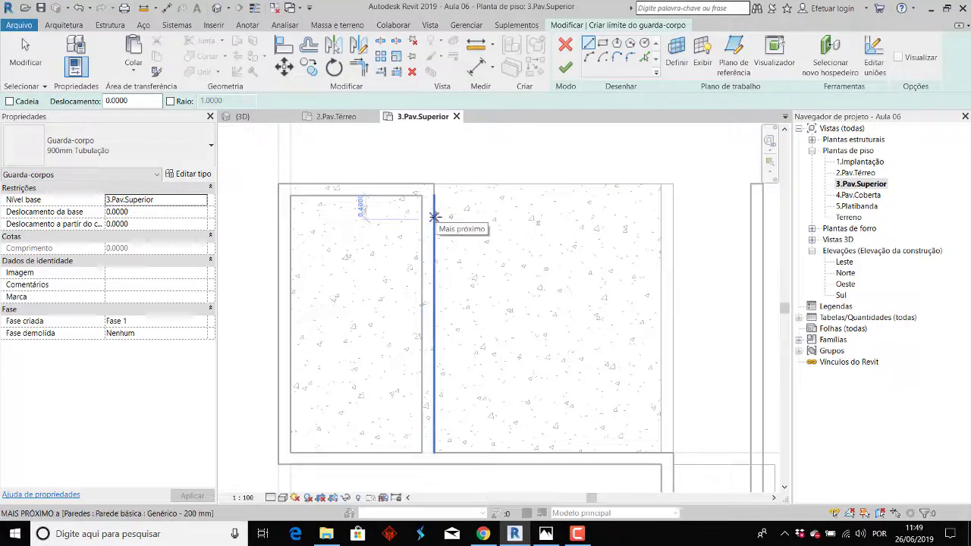
pyautogui.click(435, 217)
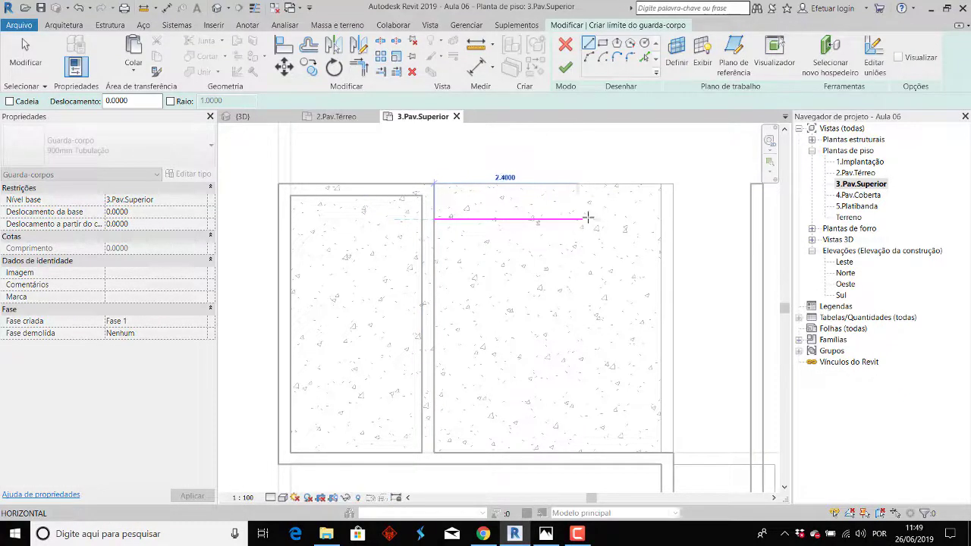
pyautogui.click(651, 220)
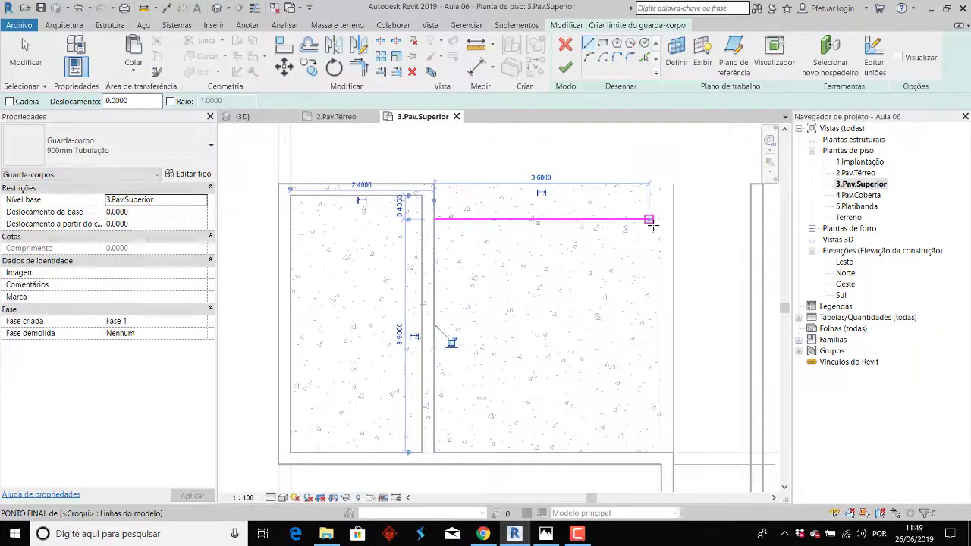
pyautogui.hotkey('alt', 'Tab')
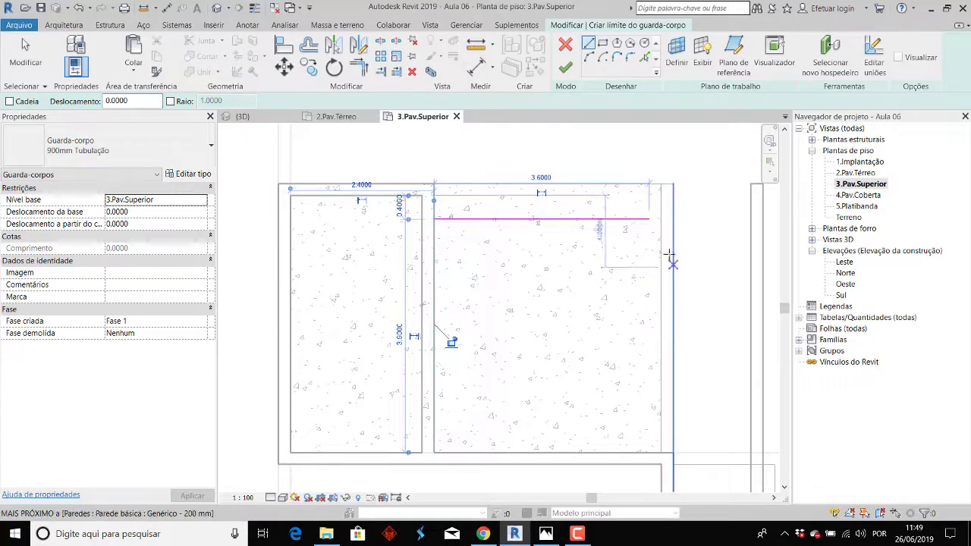
pyautogui.press('Escape')
pyautogui.press('Escape')
pyautogui.press('Escape')
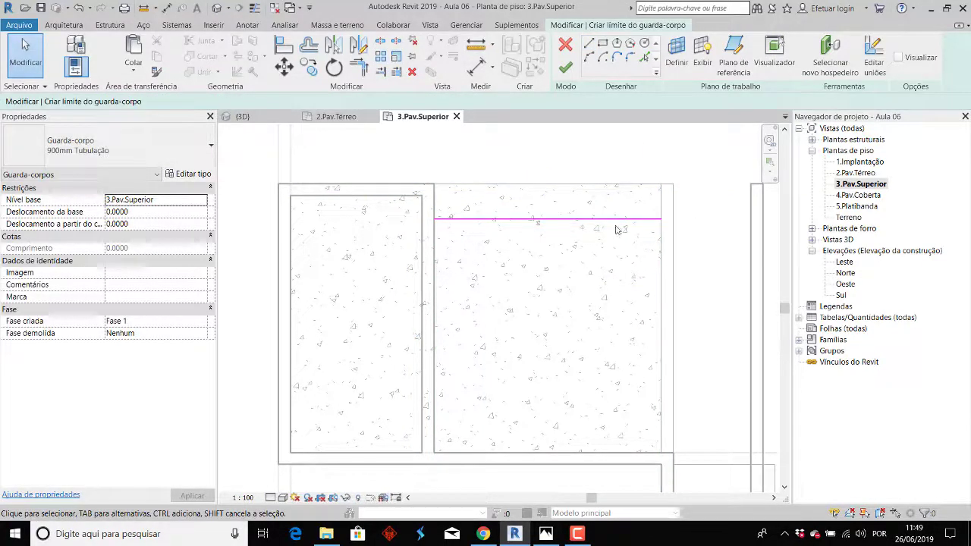
pyautogui.click(618, 220)
pyautogui.press('Delete')
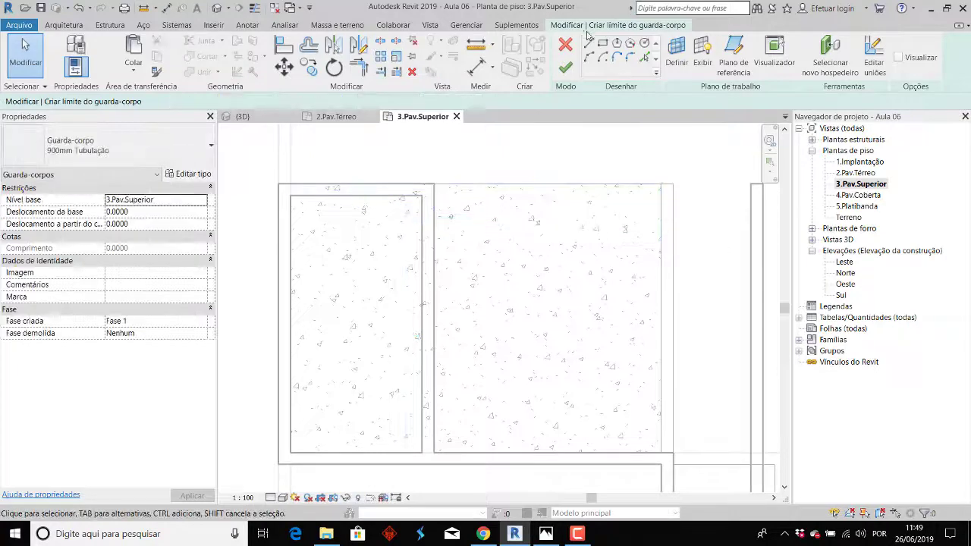
# Sketch path lines along the balcony's top and right edges and finish the 7.6 m 900mm railing
pyautogui.click(591, 44)
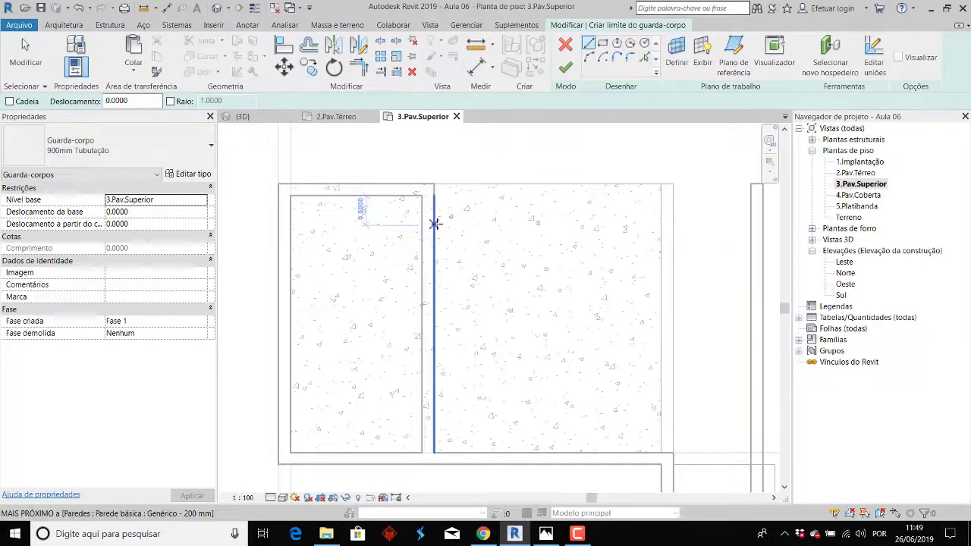
pyautogui.click(434, 225)
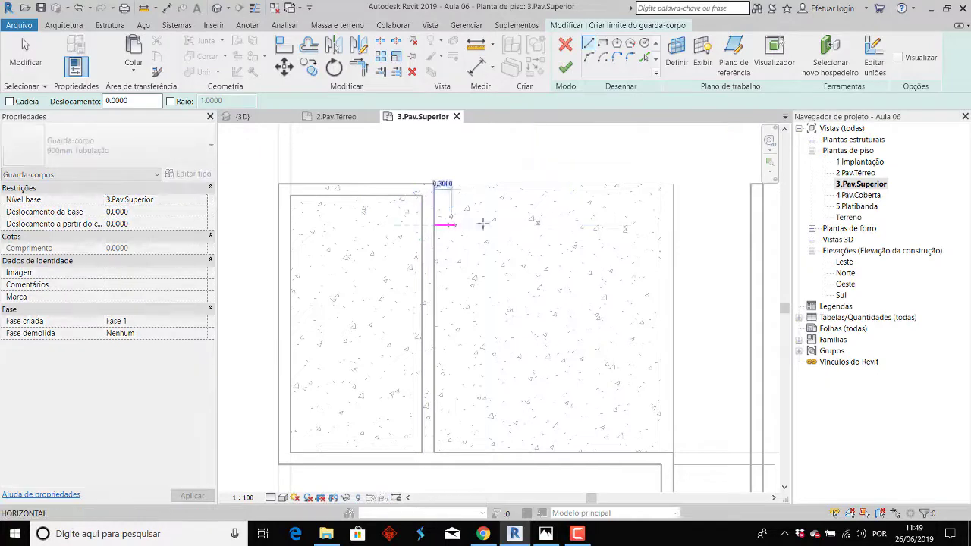
pyautogui.click(658, 225)
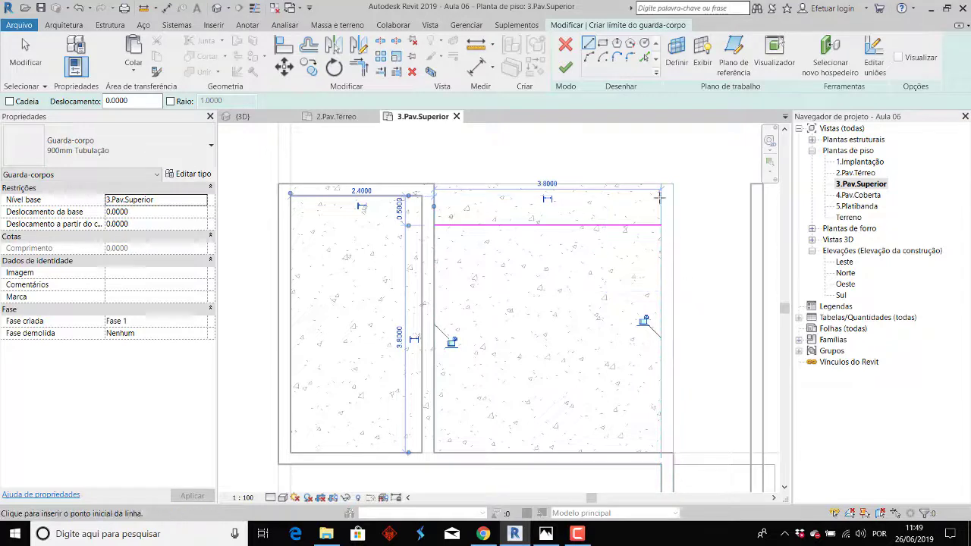
pyautogui.click(661, 224)
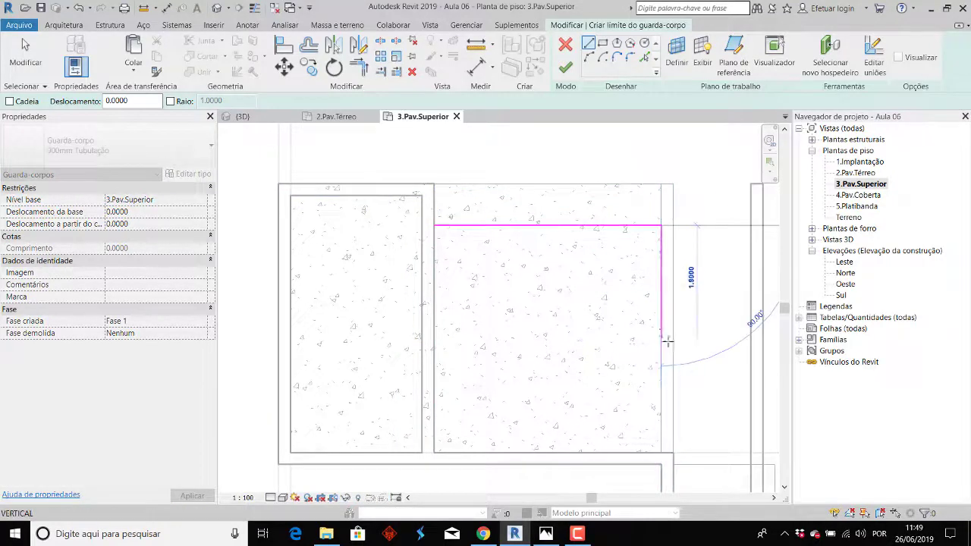
pyautogui.click(661, 449)
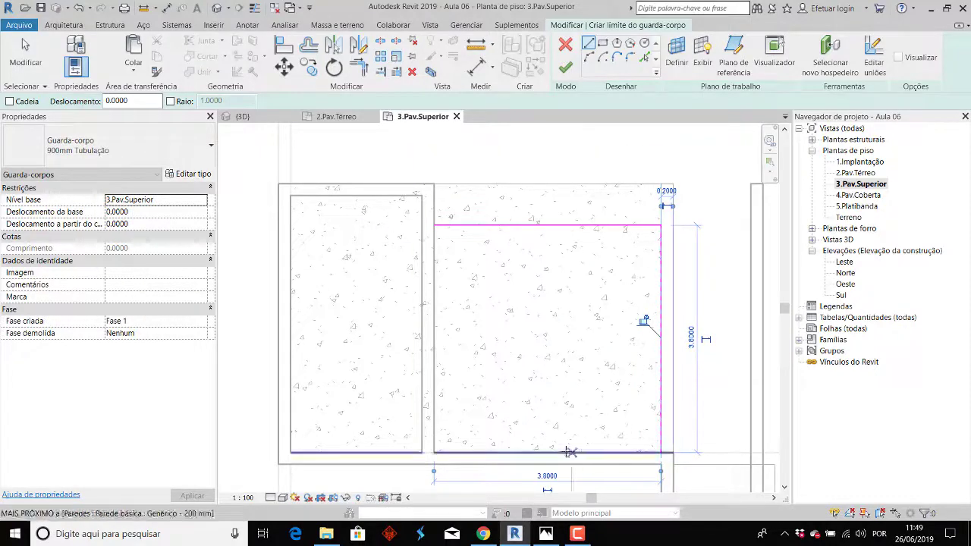
pyautogui.click(567, 69)
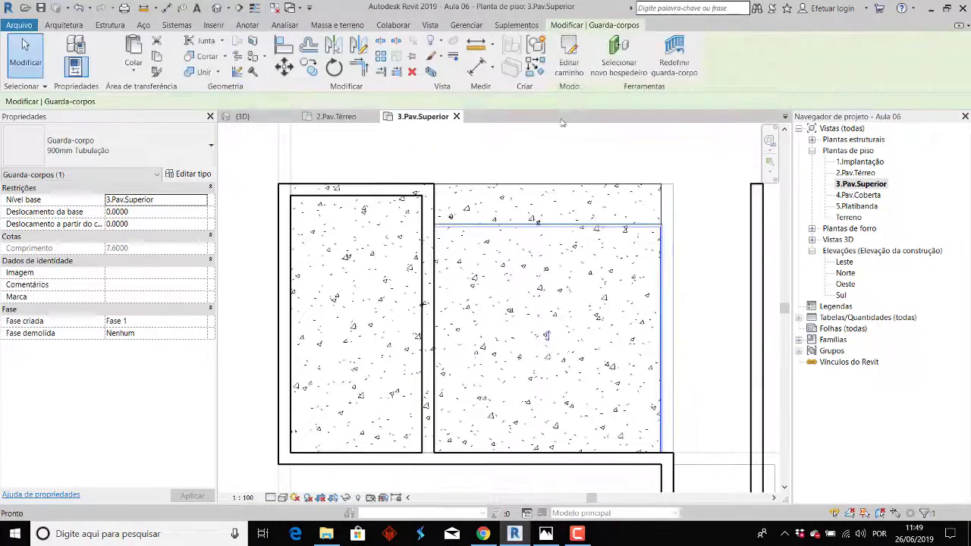
# Check the new railing in the 3D view from a more frontal angle
pyautogui.click(430, 25)
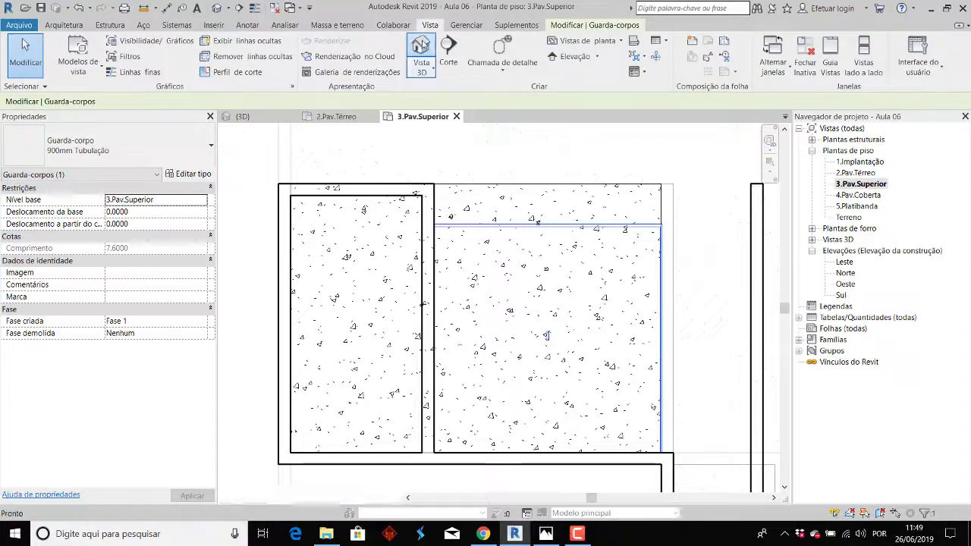
pyautogui.click(421, 51)
pyautogui.moveTo(606, 291)
pyautogui.keyDown('shift'); pyautogui.mouseDown(button='middle')
pyautogui.moveTo(563, 212)
pyautogui.moveTo(607, 208)
pyautogui.mouseUp(button='middle'); pyautogui.keyUp('shift')
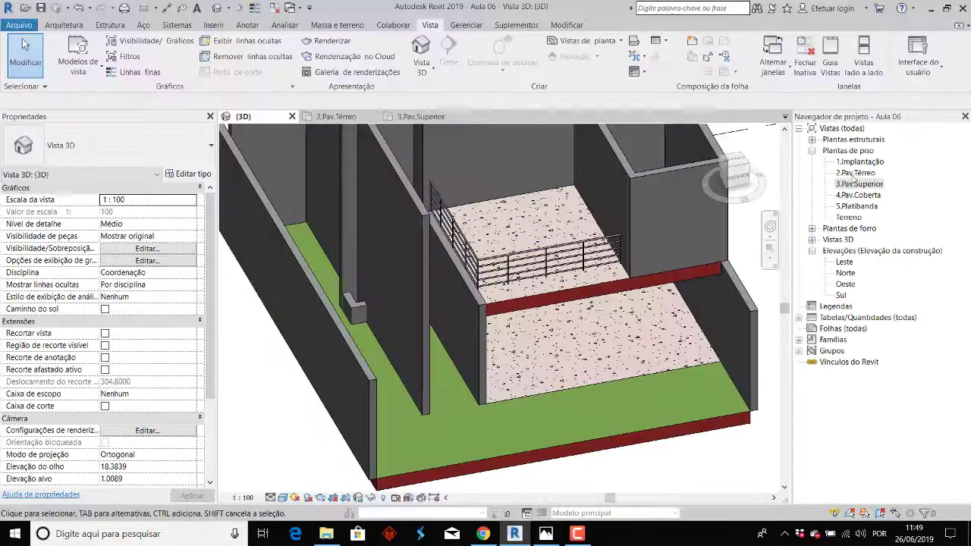
# On 3.Pav.Superior, edit the railing path and drag its top line up to the slab edge
pyautogui.doubleClick(858, 184)
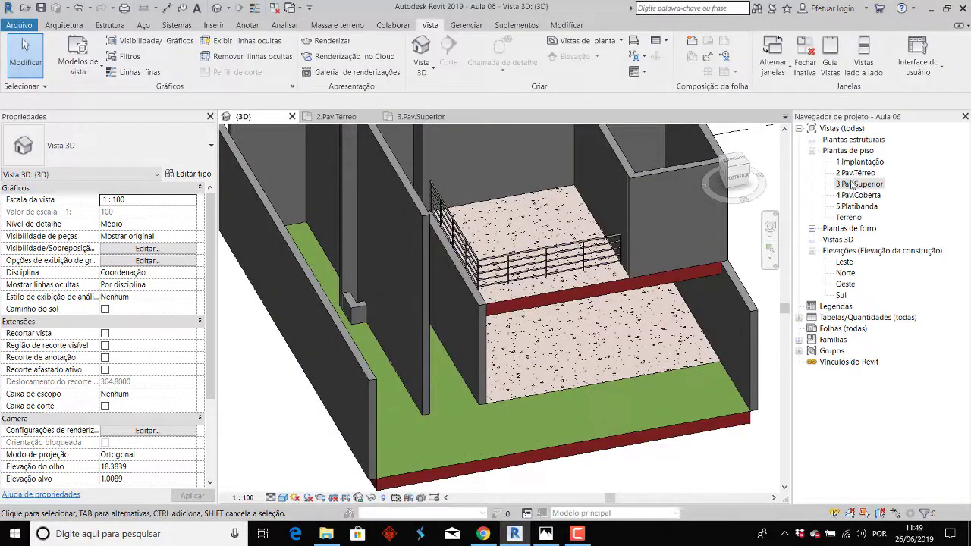
pyautogui.click(575, 226)
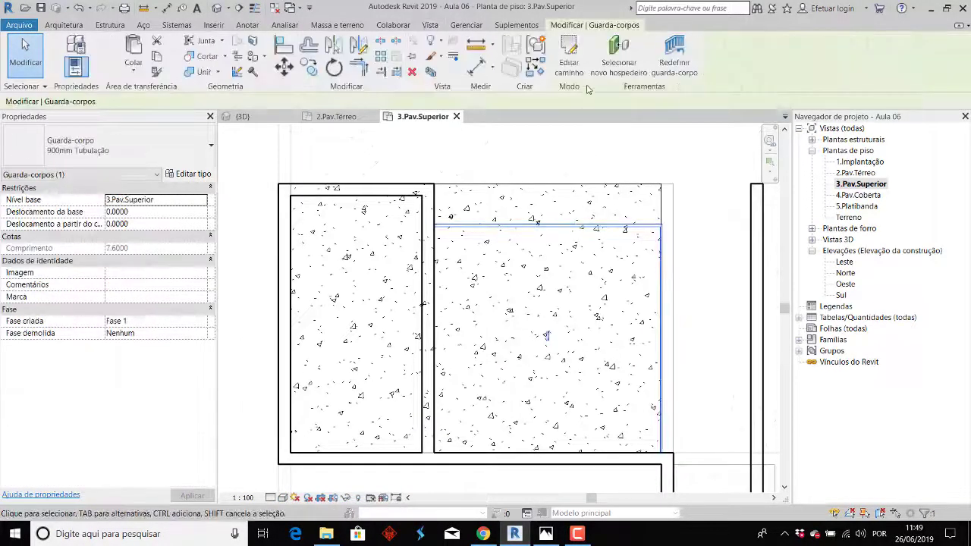
pyautogui.click(569, 62)
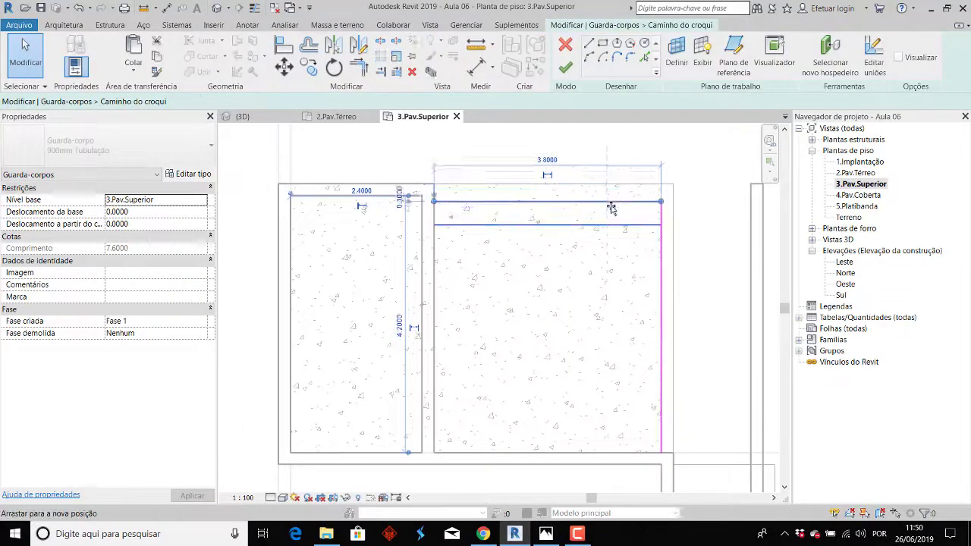
pyautogui.click(606, 225)
pyautogui.moveTo(606, 225); pyautogui.dragTo(607, 207)
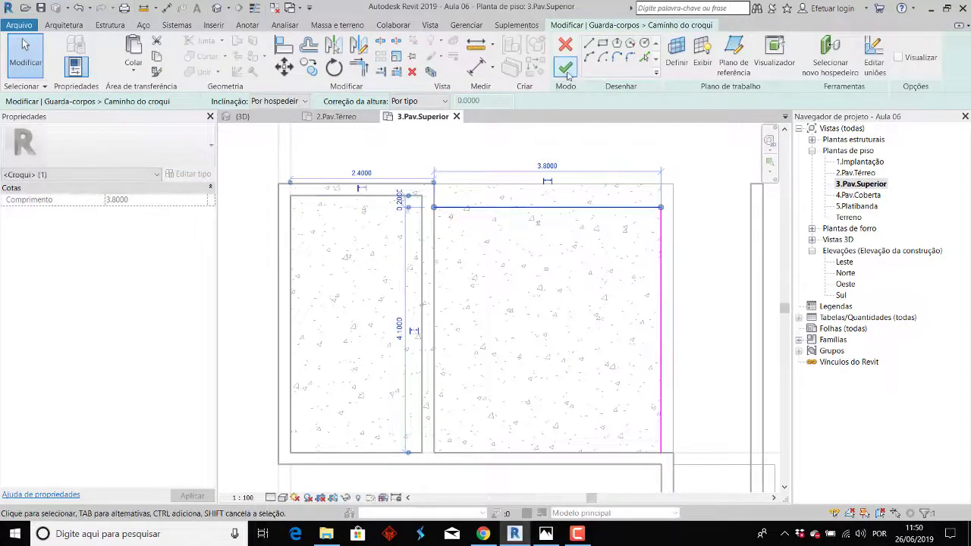
pyautogui.click(565, 69)
pyautogui.press('Escape')
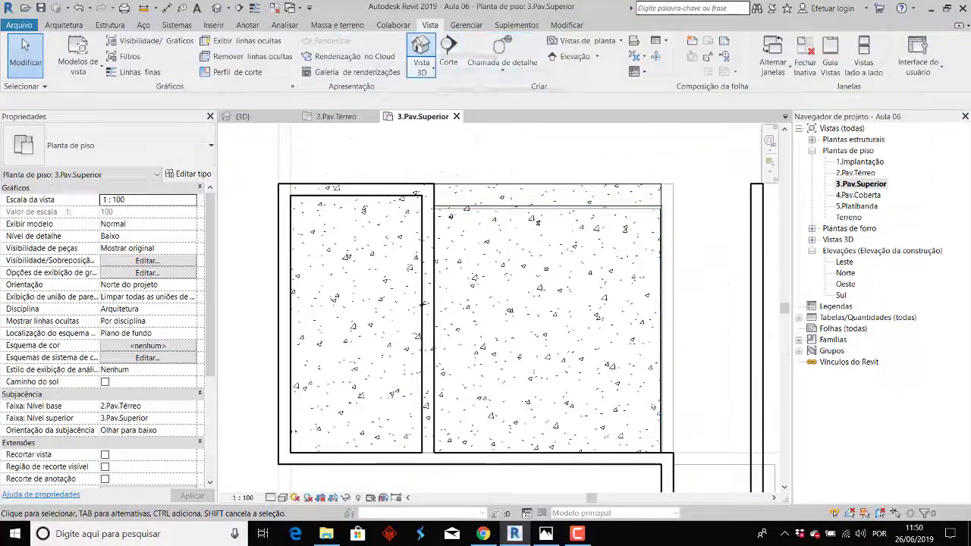
pyautogui.click(421, 50)
# Orbit the 3D view, then select the railing on 3.Pav.Superior to check its 7.9 m length
pyautogui.keyDown('shift'); pyautogui.moveTo(577, 289); pyautogui.dragTo(714, 338, button='middle'); pyautogui.keyUp('shift')
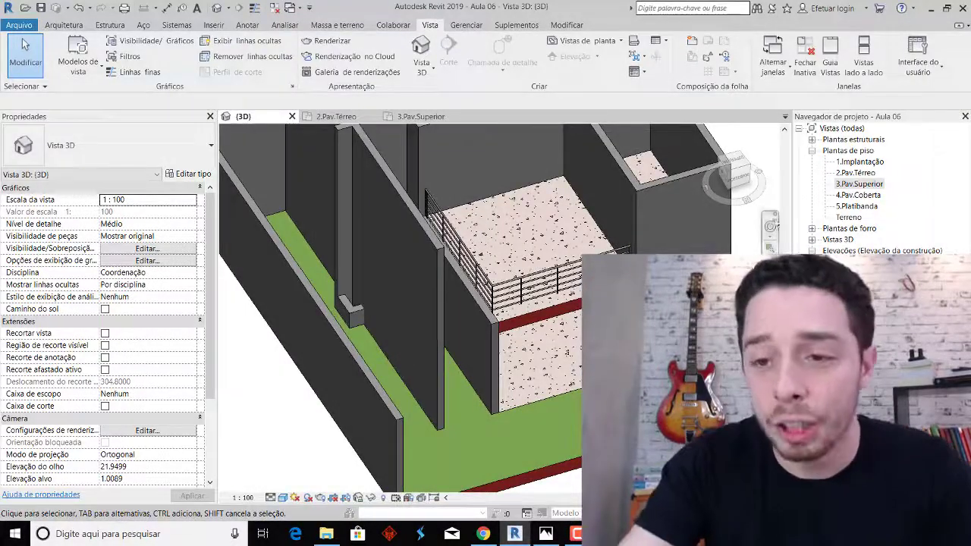
pyautogui.doubleClick(863, 183)
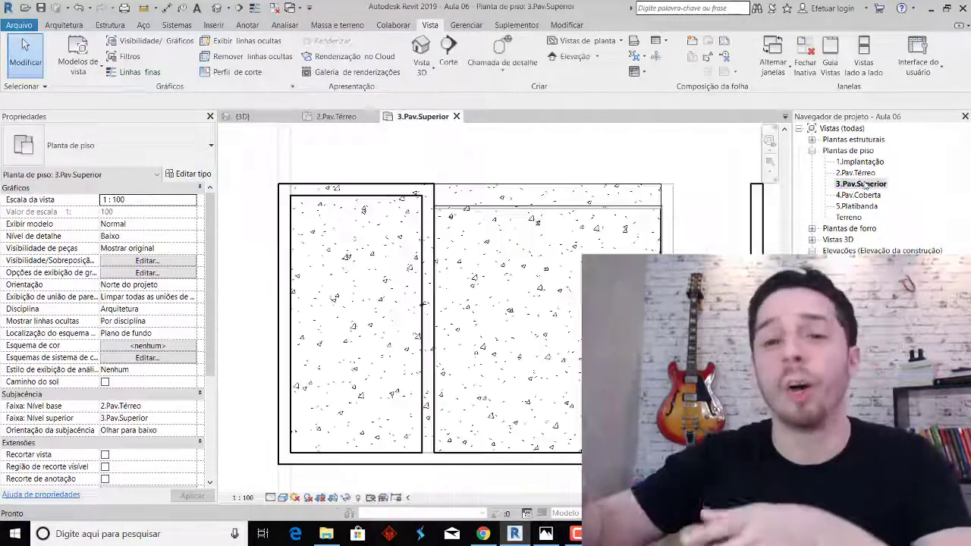
pyautogui.click(641, 213)
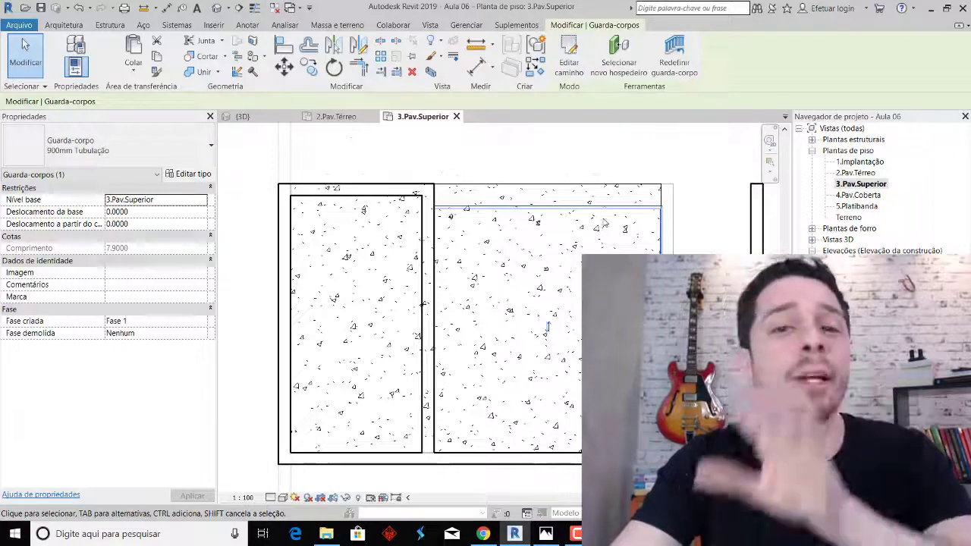
pyautogui.click(683, 239)
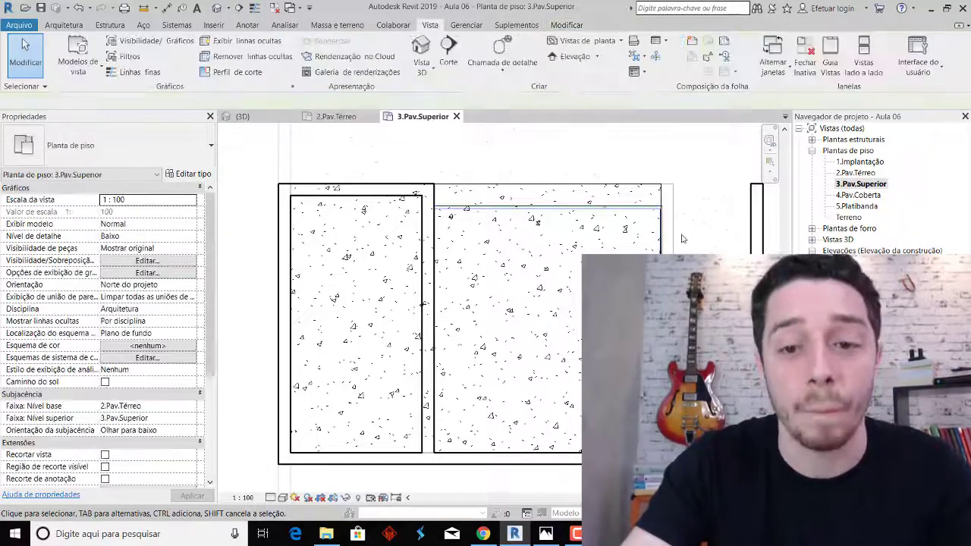
# Open the default 3D view, orbit around the railing, and bring up the Vista pronta.jpg reference
pyautogui.click(431, 74)
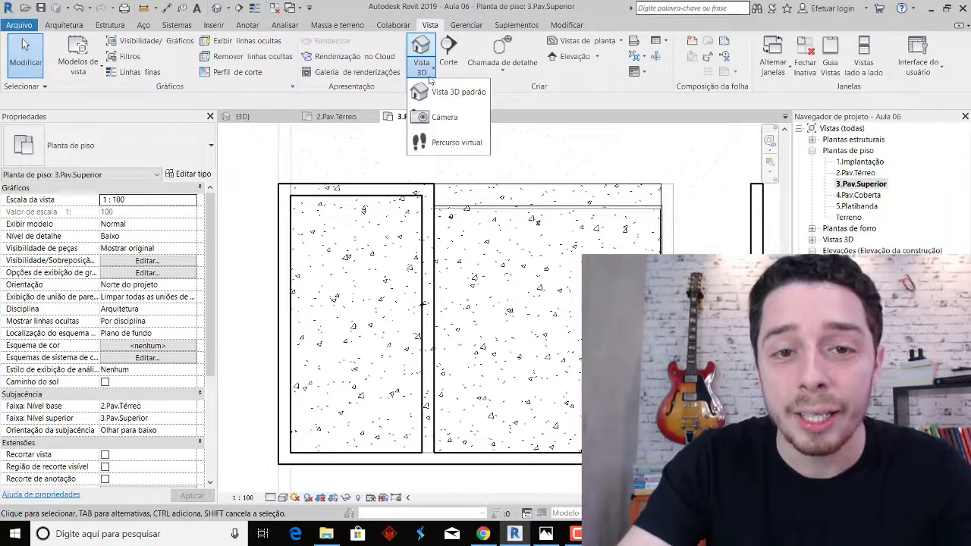
pyautogui.click(455, 92)
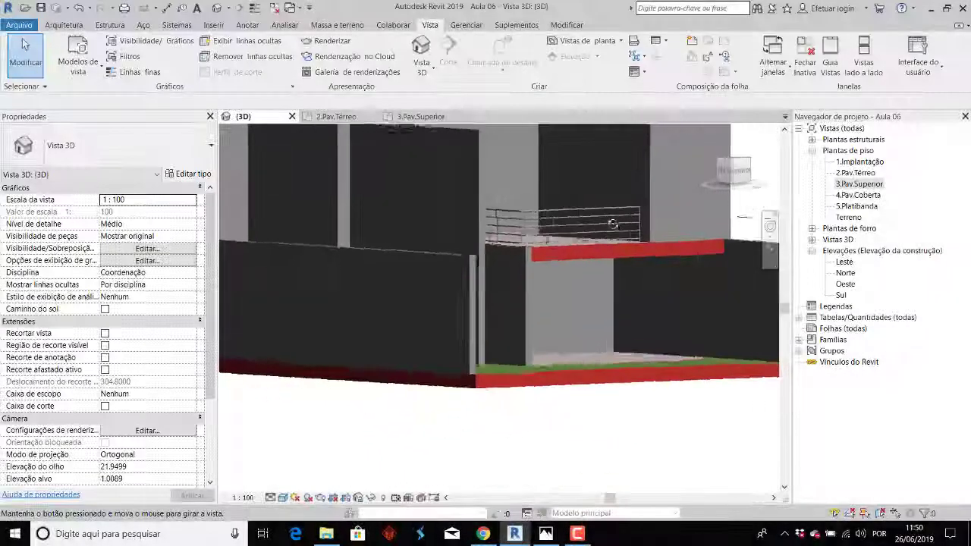
pyautogui.keyDown('shift'); pyautogui.moveTo(613, 223); pyautogui.dragTo(594, 300, button='middle'); pyautogui.keyUp('shift')
pyautogui.hotkey('alt', 'Tab')
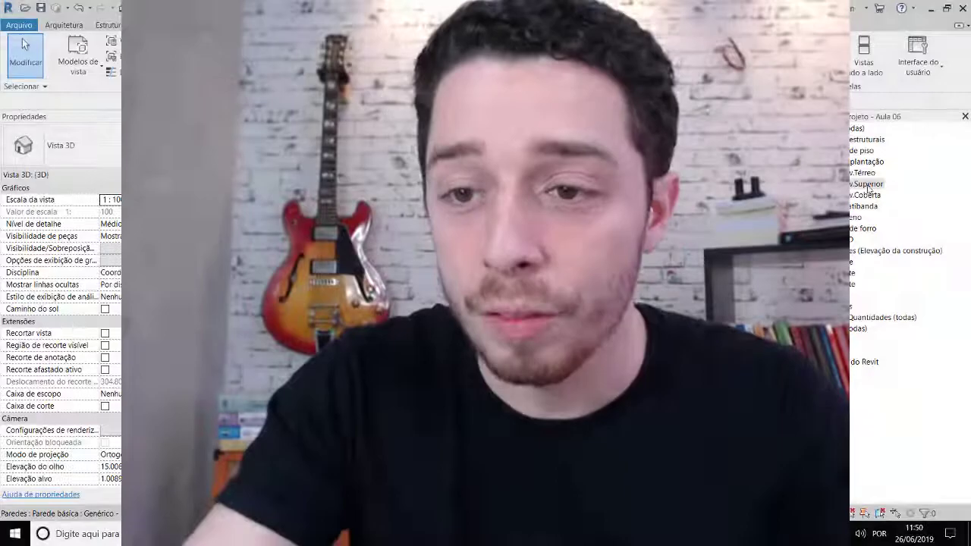
# Return to the 3.Pav.Superior plan, clear the selection, and show the Arquitetura tools
pyautogui.doubleClick(865, 184)
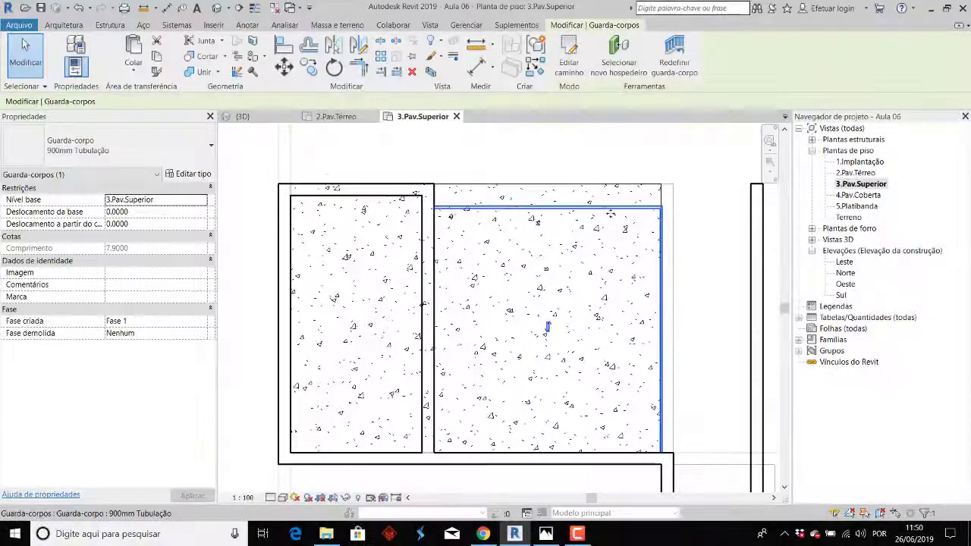
pyautogui.press('Escape')
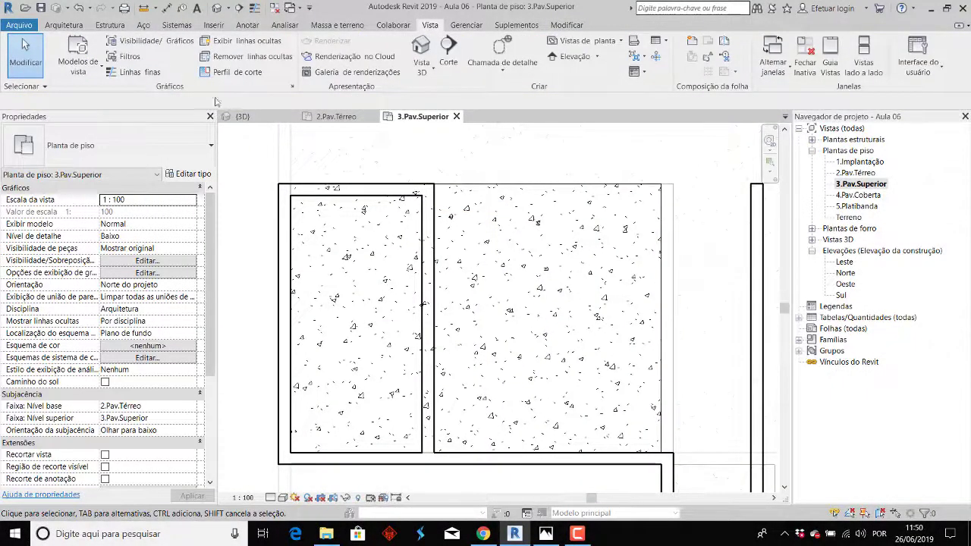
pyautogui.click(81, 29)
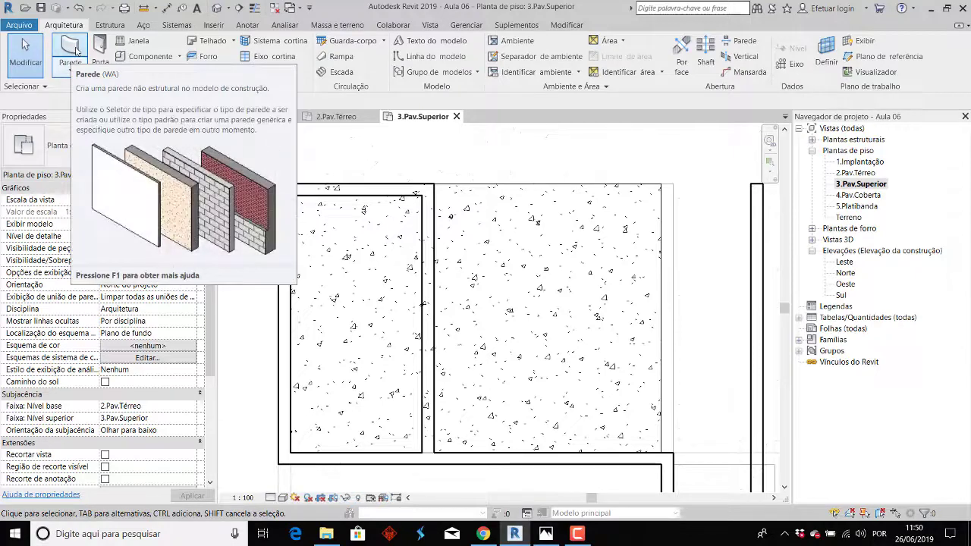
# Draw generic 200 mm walls with WA along the balcony's top (3.6) and right (3.3) edges
pyautogui.press('w')
pyautogui.press('a')
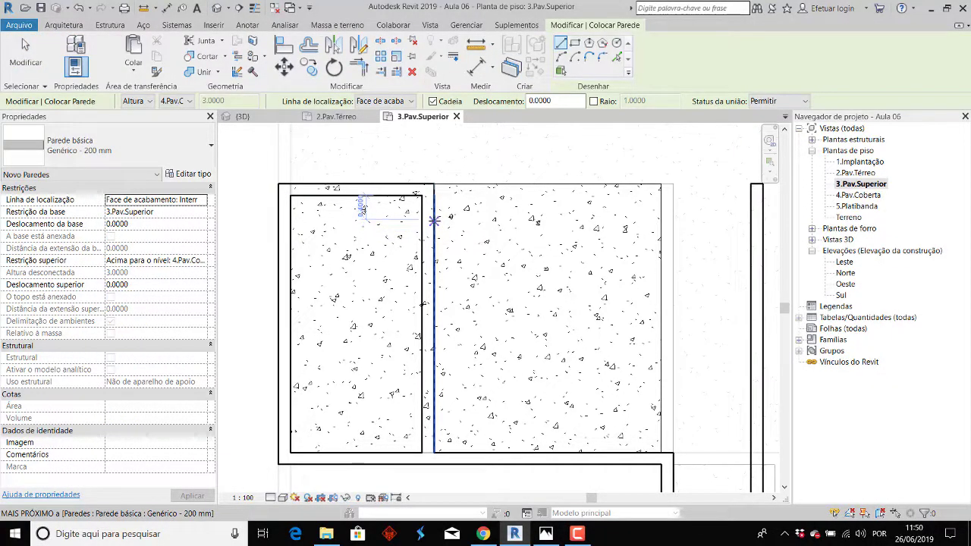
pyautogui.click(434, 220)
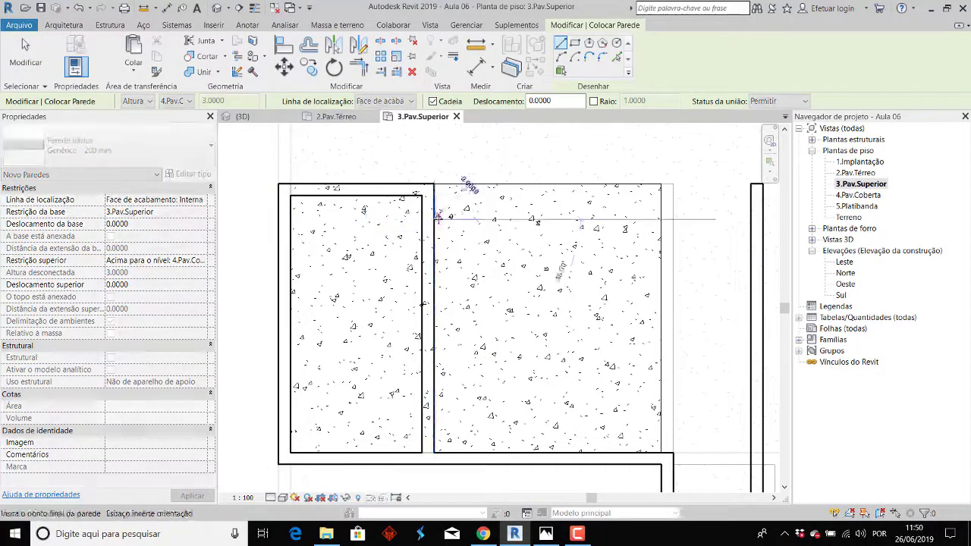
pyautogui.click(661, 215)
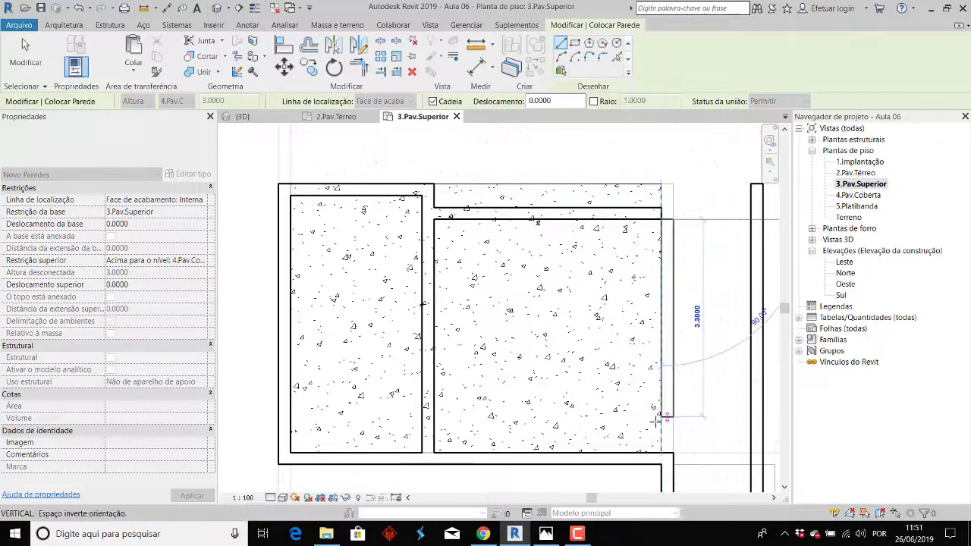
pyautogui.click(661, 453)
pyautogui.press('Escape')
pyautogui.press('Escape')
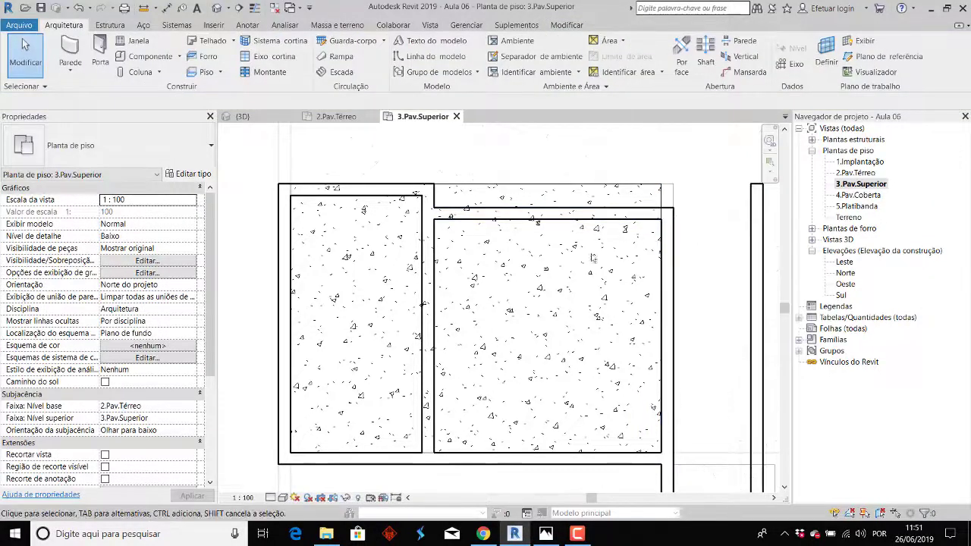
# Open the 3D view and orbit to inspect the new walls around the upper balcony
pyautogui.click(430, 25)
pyautogui.click(421, 50)
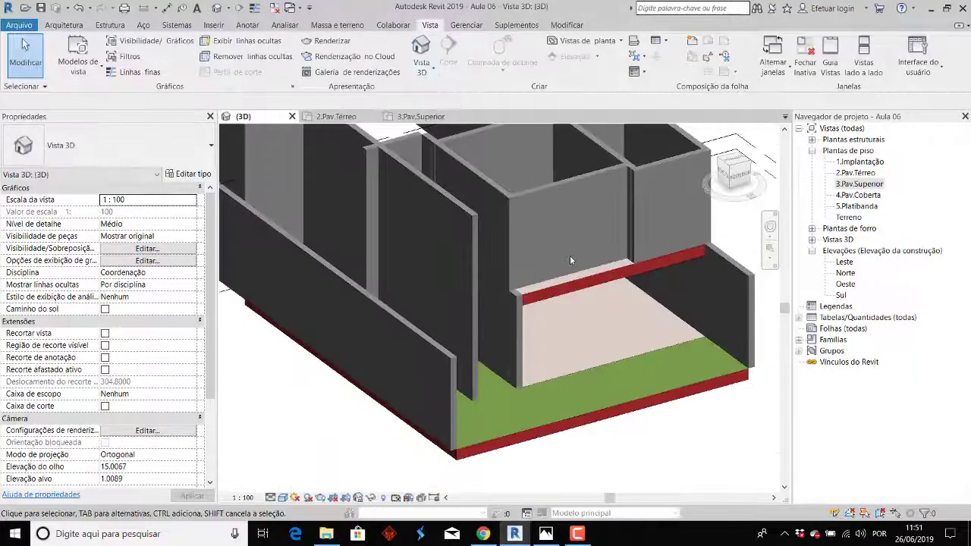
pyautogui.moveTo(571, 257)
pyautogui.keyDown('shift'); pyautogui.mouseDown(button='middle')
pyautogui.moveTo(607, 302)
pyautogui.moveTo(606, 315)
pyautogui.moveTo(590, 314)
pyautogui.mouseUp(button='middle'); pyautogui.keyUp('shift')
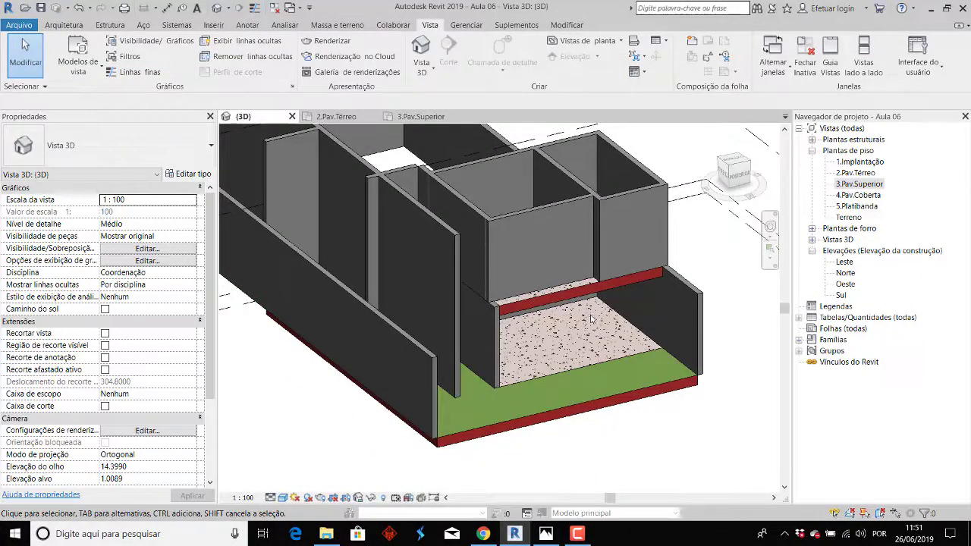